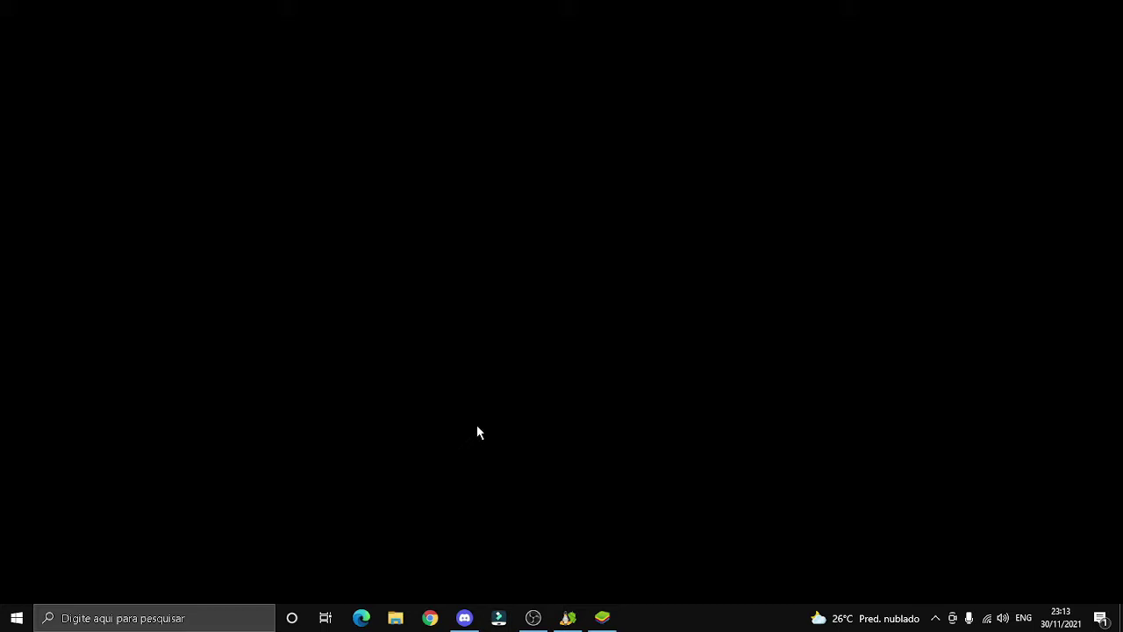
Open the SENSI folder on the desktop to display its subfolders.
left_click(550, 172)
double_click(400, 238)
left_click_drag(489, 295, 449, 175)
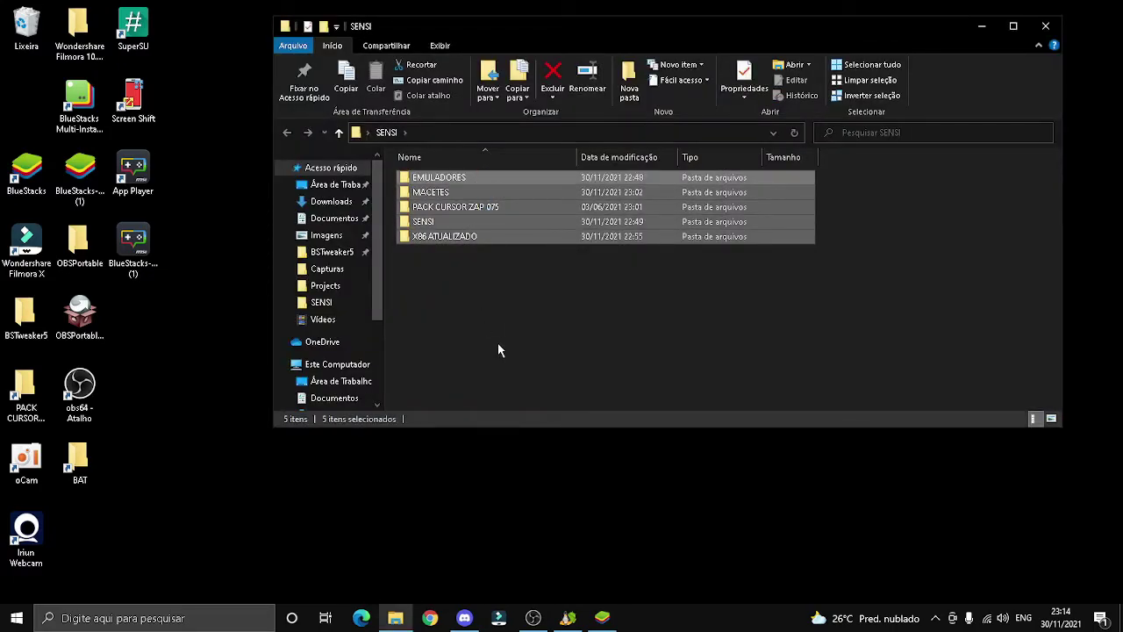
left_click(494, 342)
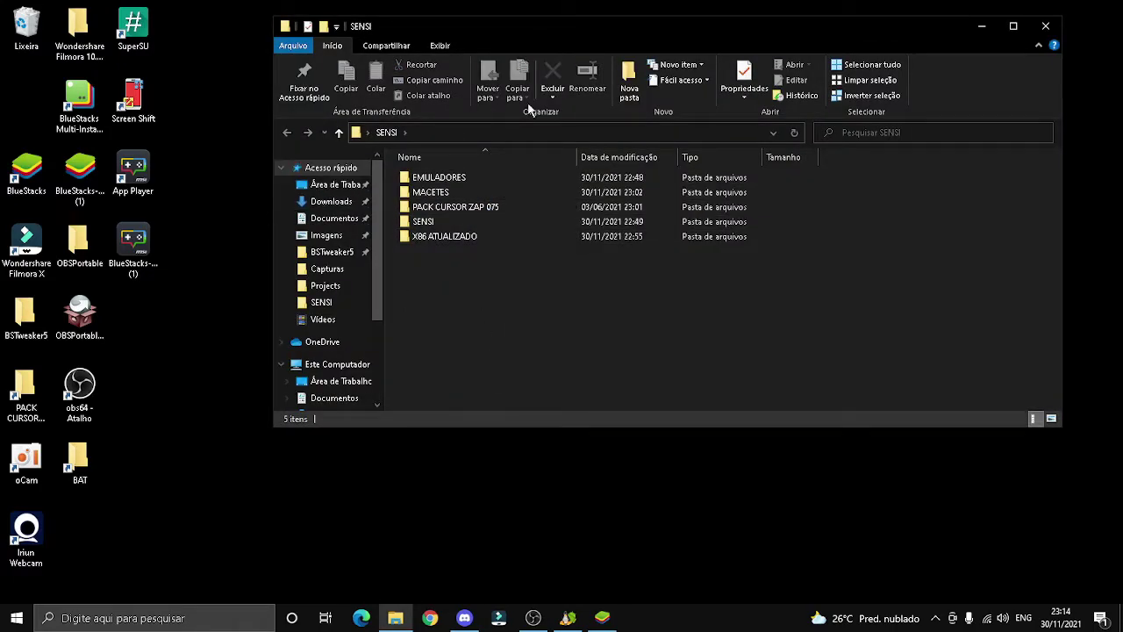
Open the EMULADORES subfolder and the EMULADORES text document inside it.
left_click(457, 181)
right_click(458, 185)
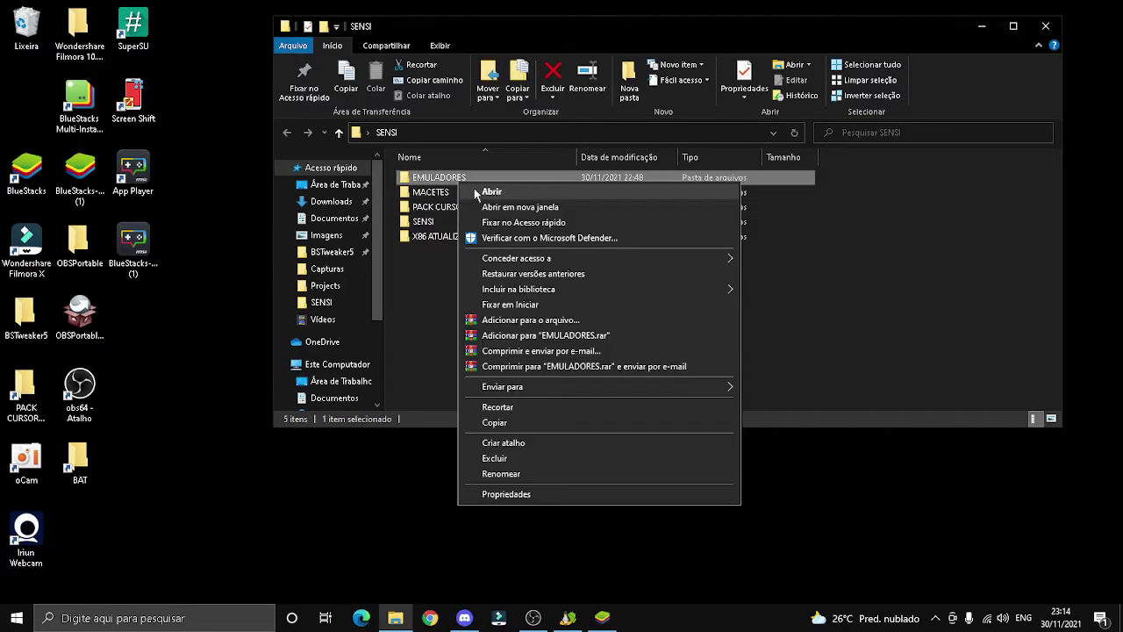
left_click(481, 187)
right_click(439, 181)
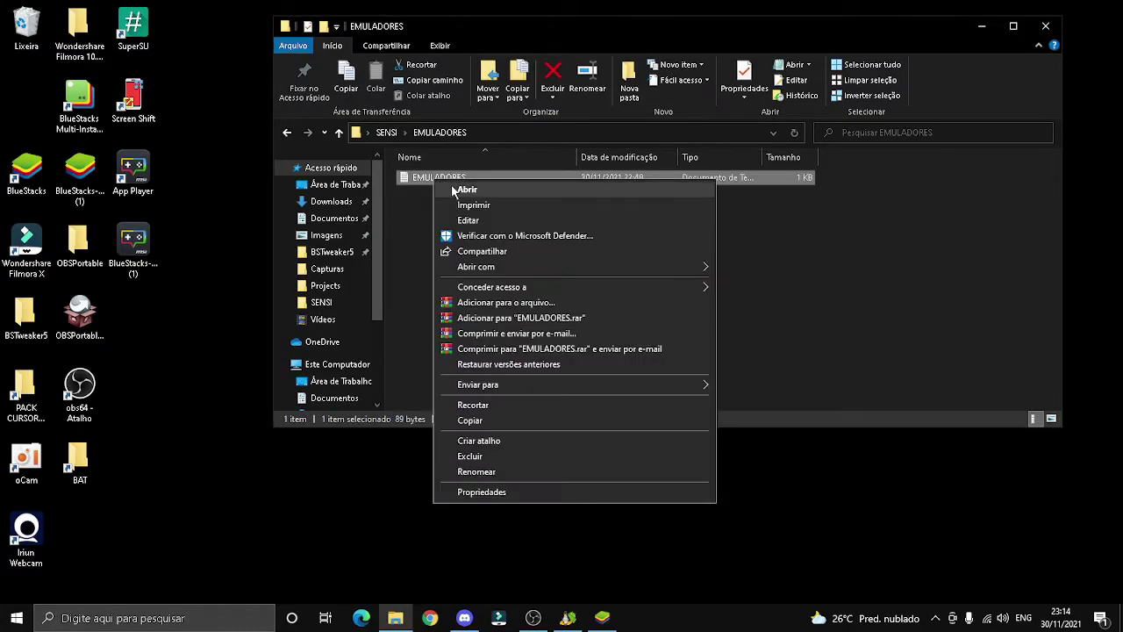
left_click(453, 186)
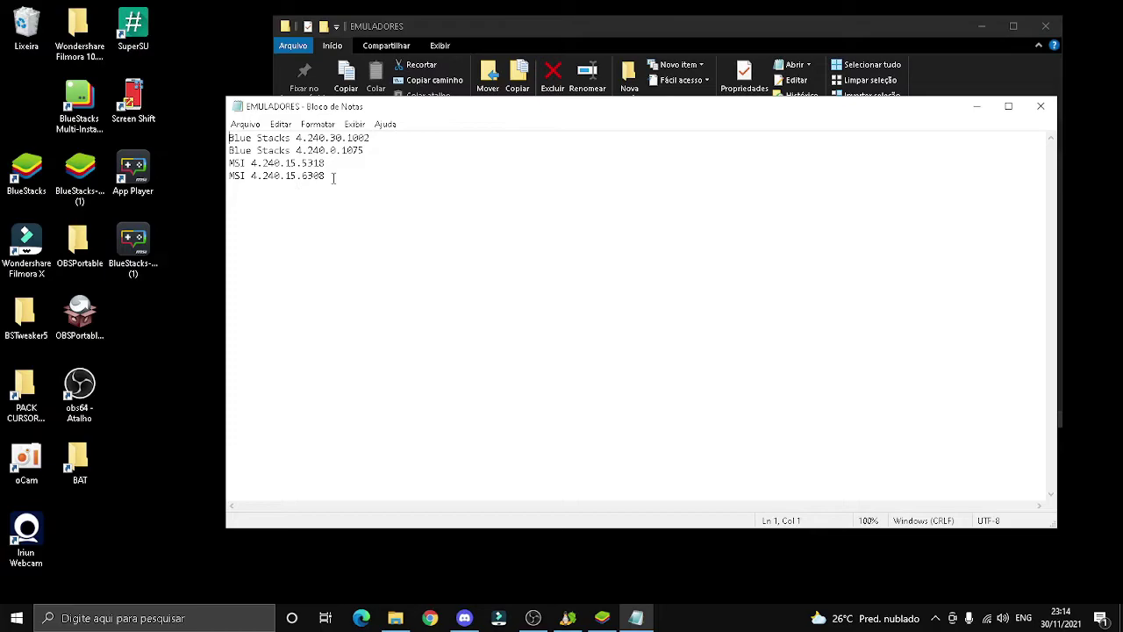
Review the recommended BlueStacks and MSI emulator versions in the EMULADORES document, and close it.
left_click_drag(372, 138, 228, 140)
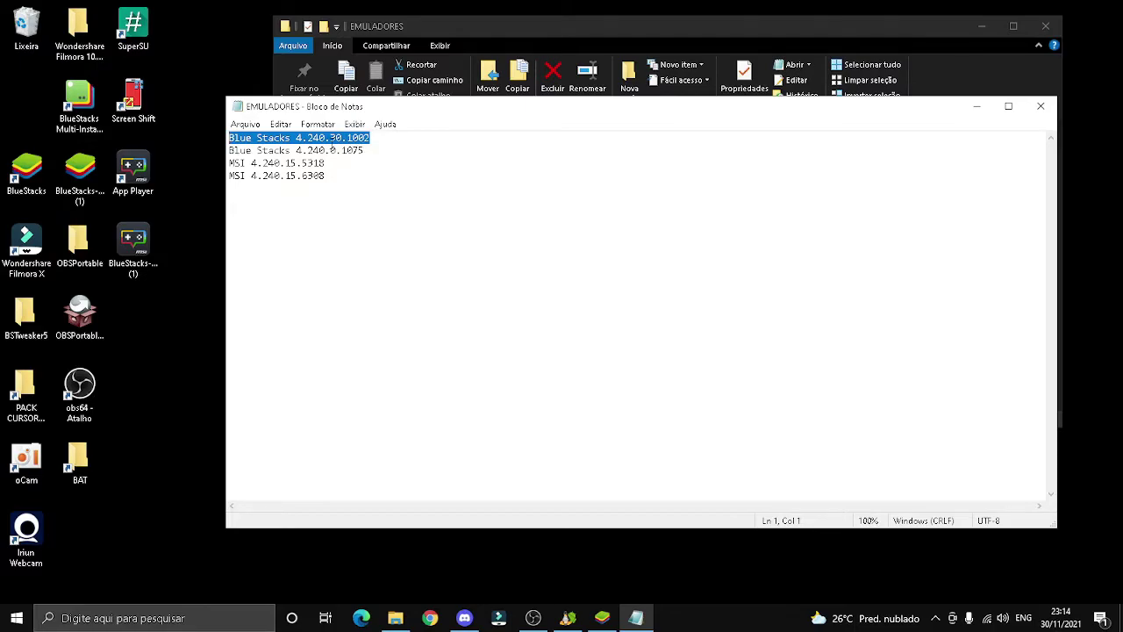
left_click(384, 141)
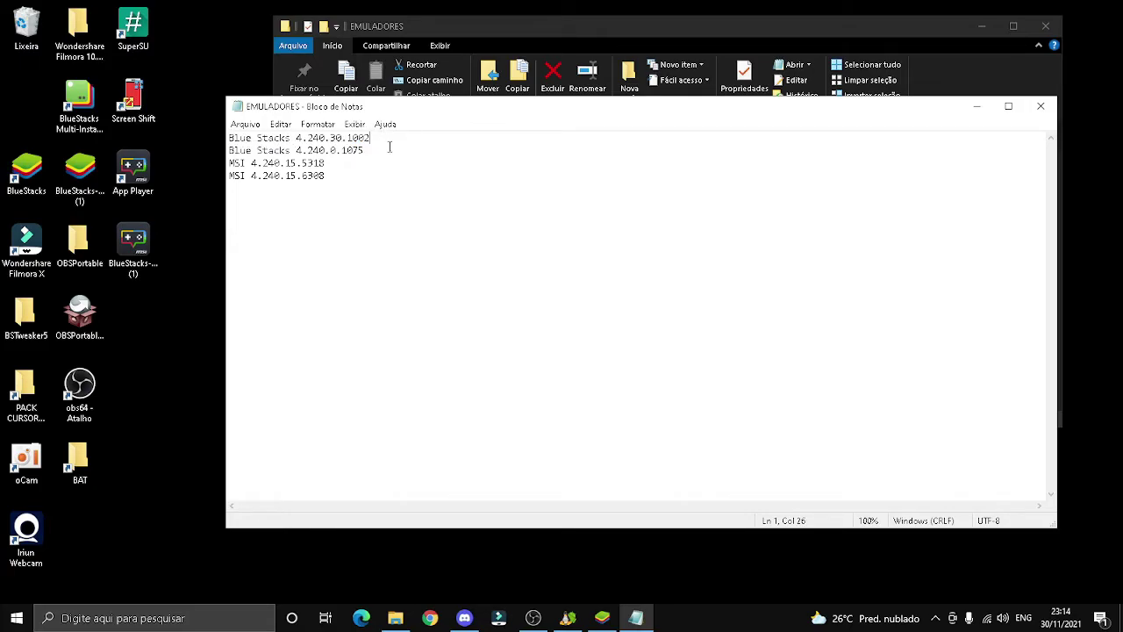
left_click_drag(365, 151, 226, 151)
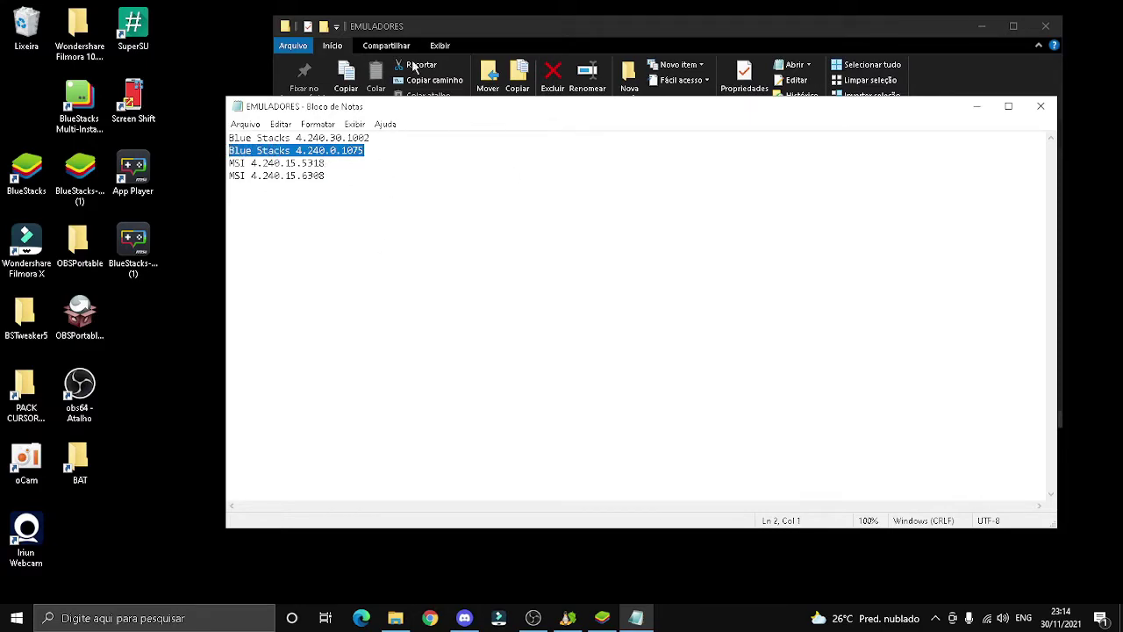
left_click(372, 150)
left_click(326, 175)
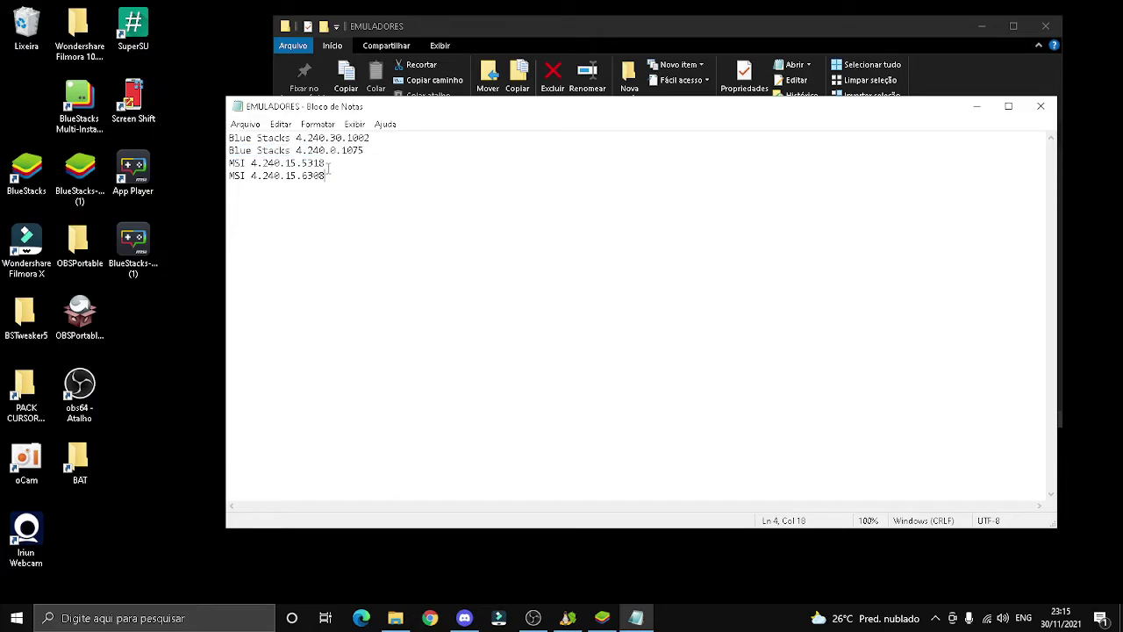
left_click_drag(327, 163, 236, 163)
left_click(404, 215)
left_click_drag(325, 175, 231, 163)
left_click(389, 253)
left_click_drag(316, 180, 231, 137)
left_click(438, 254)
left_click_drag(363, 199, 228, 137)
left_click(407, 246)
left_click_drag(406, 245, 250, 138)
left_click(418, 251)
left_click(1040, 105)
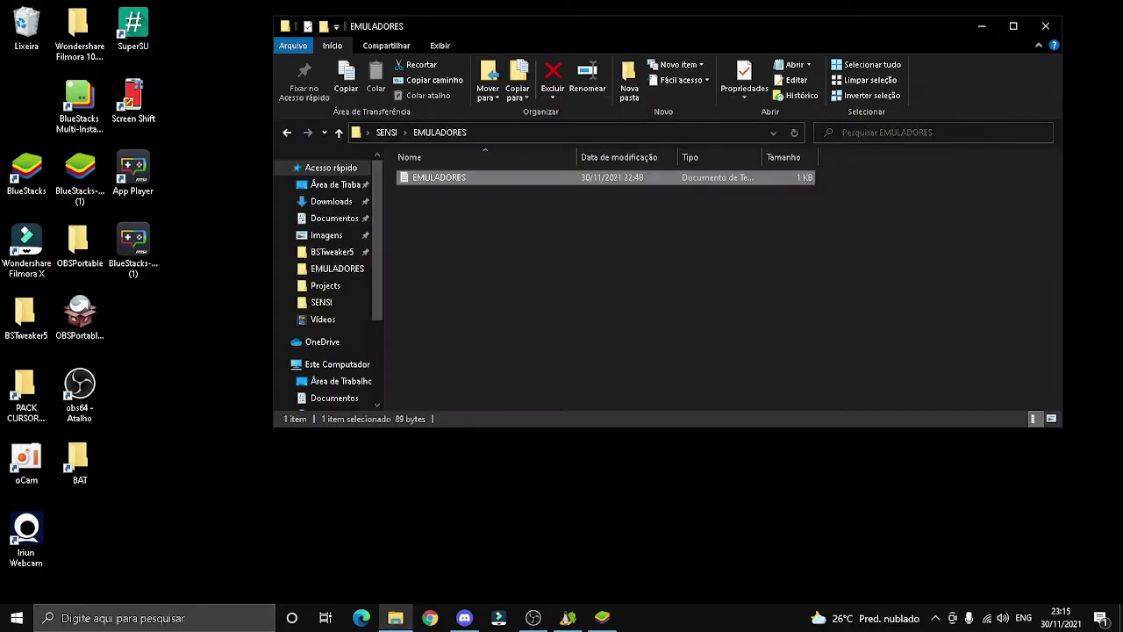
Return to the SENSI folder and open the PACK CURSOR ZAP 075 subfolder.
left_click(286, 133)
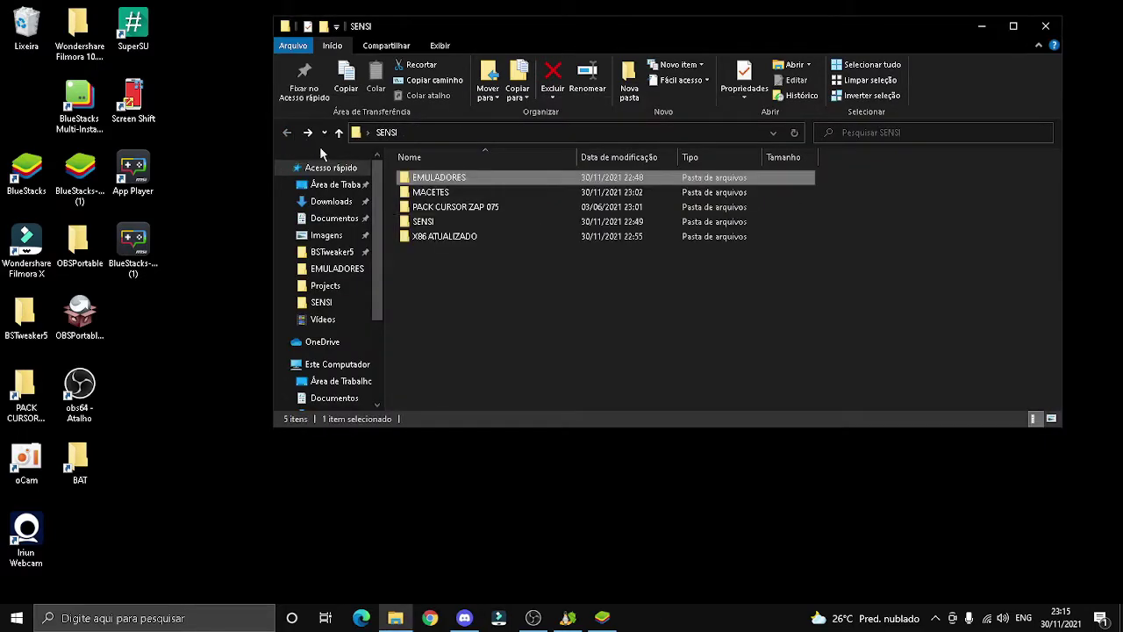
right_click(443, 211)
key("m")
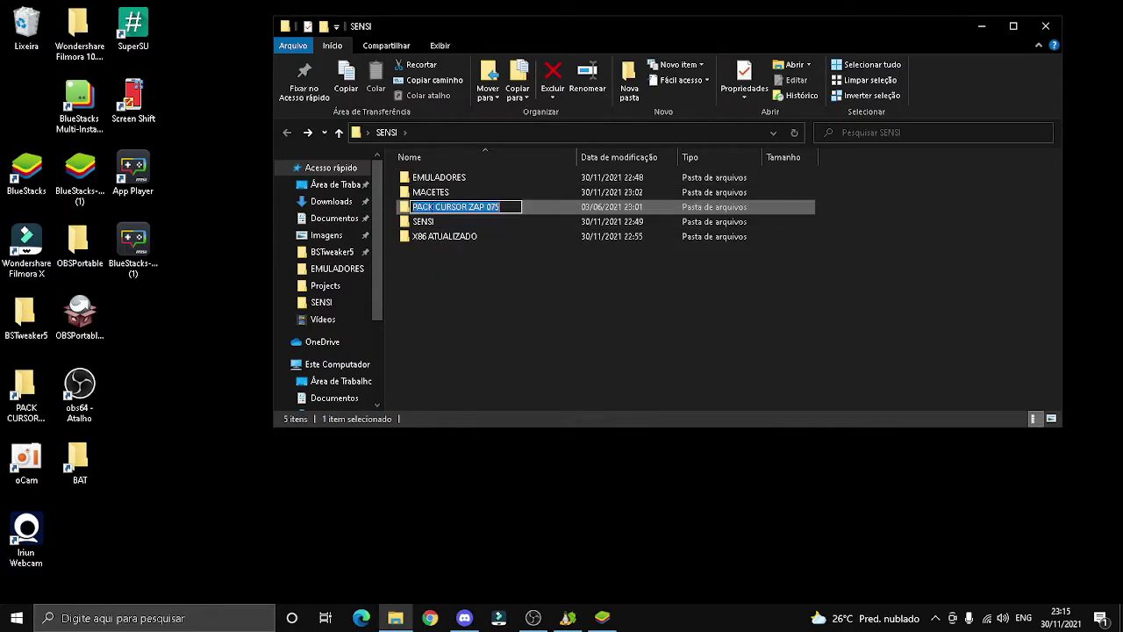
right_click(432, 209)
left_click(570, 204)
right_click(571, 202)
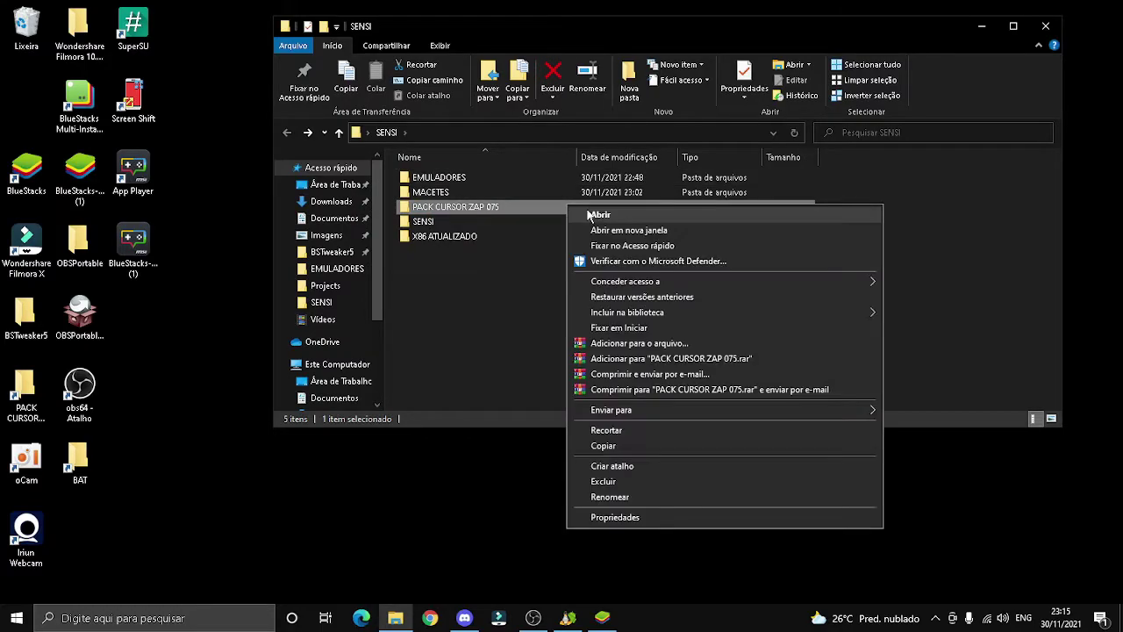
left_click(584, 216)
Look through the cursor files in the PACK CURSOR ZAP 075 folder and close the folder window.
scroll(492, 220, "down", 3)
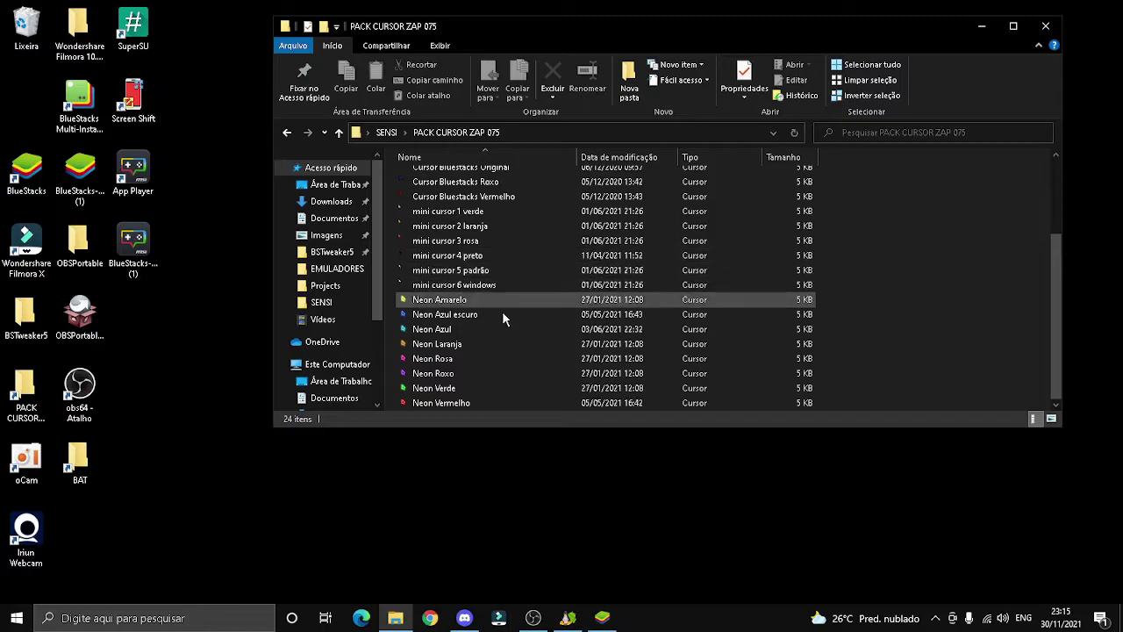
scroll(431, 275, "up", 3)
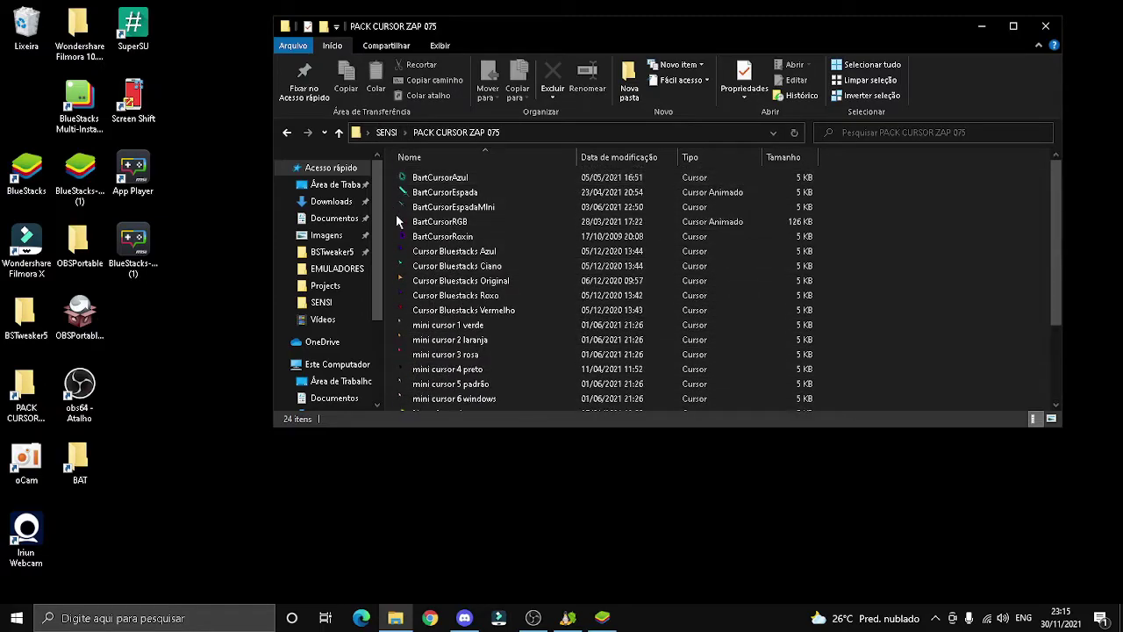
scroll(438, 264, "down", 3)
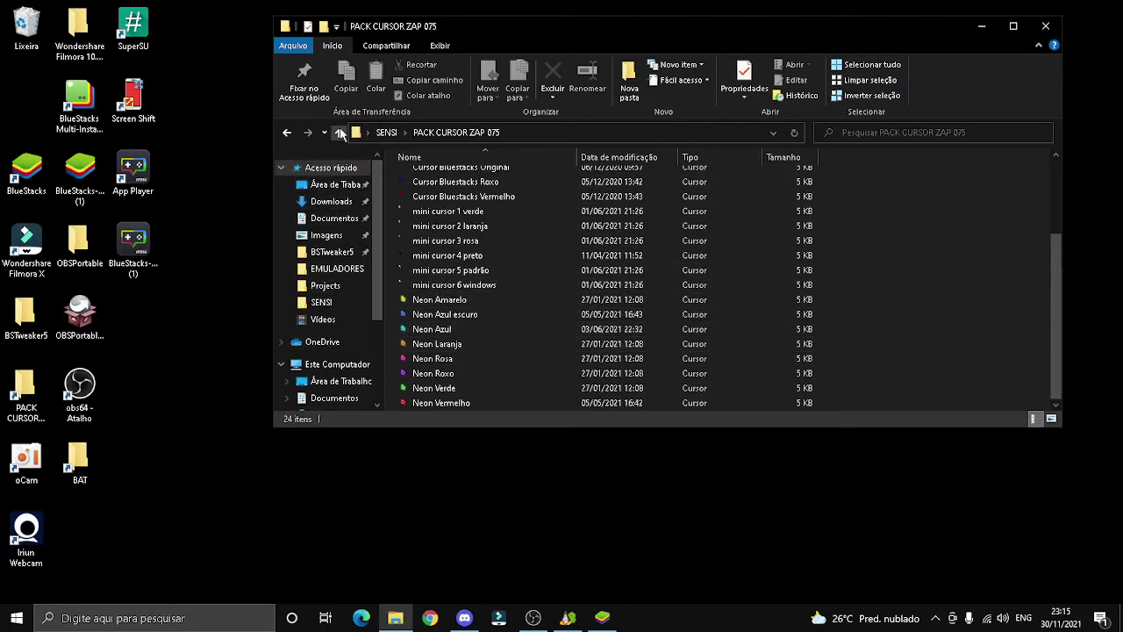
left_click(1043, 28)
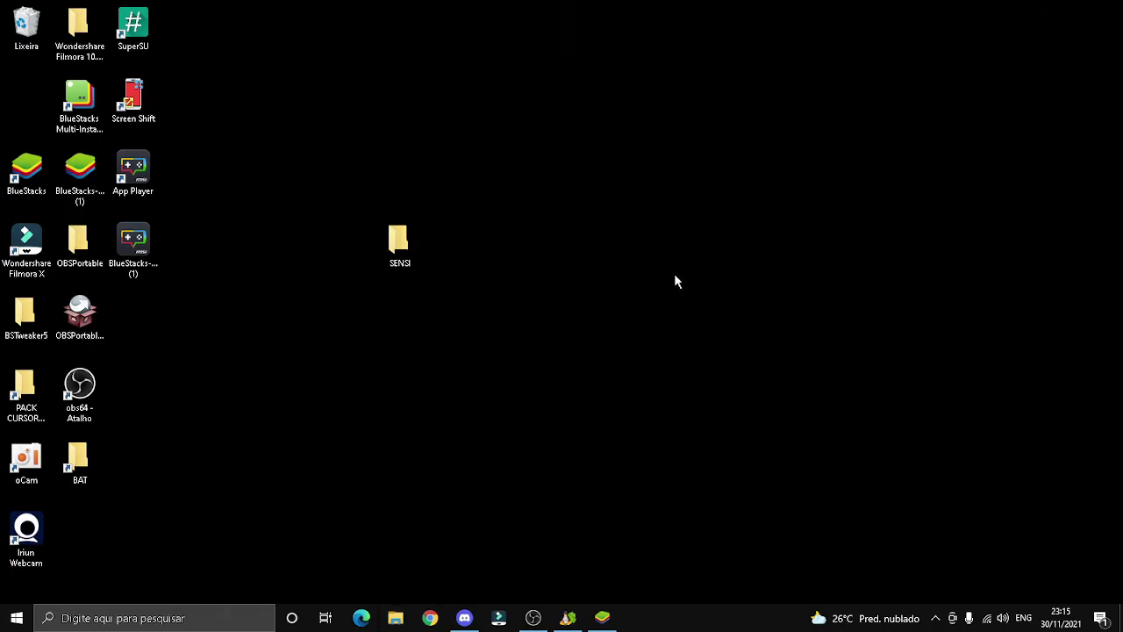
Open the mouse cursor properties from the Themes page of the desktop personalization settings.
right_click(677, 266)
left_click(735, 452)
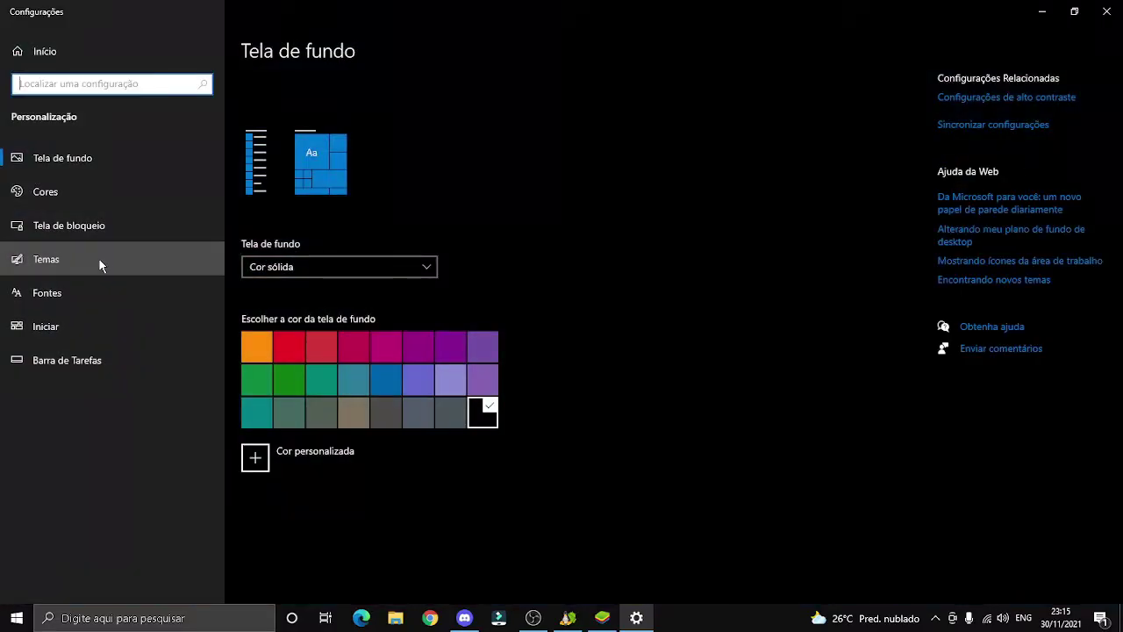
left_click(99, 259)
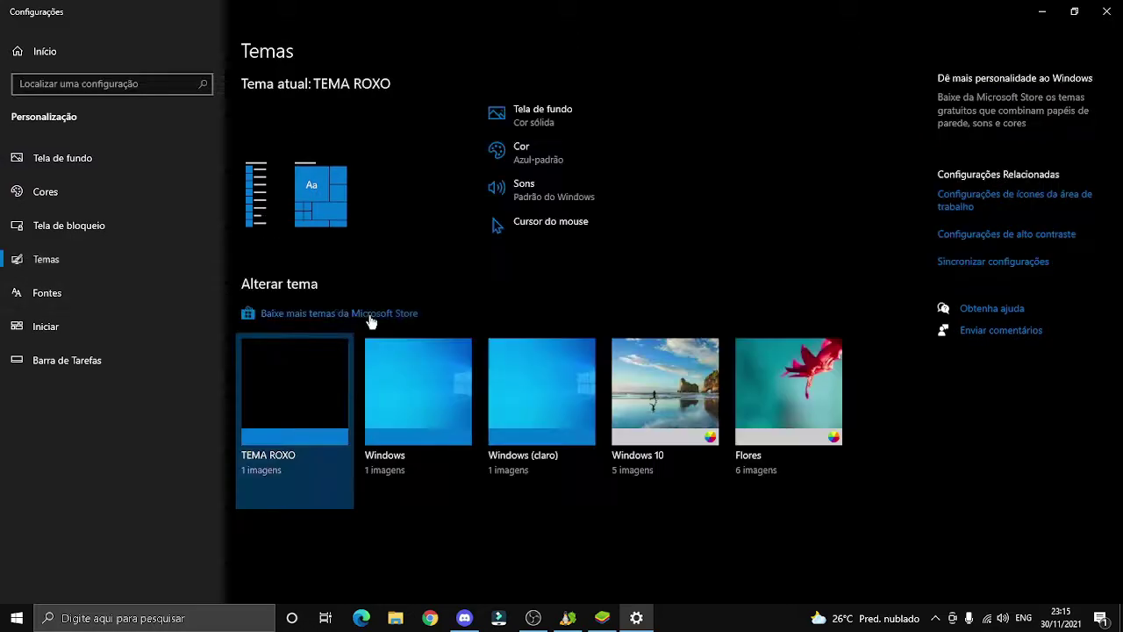
left_click(560, 233)
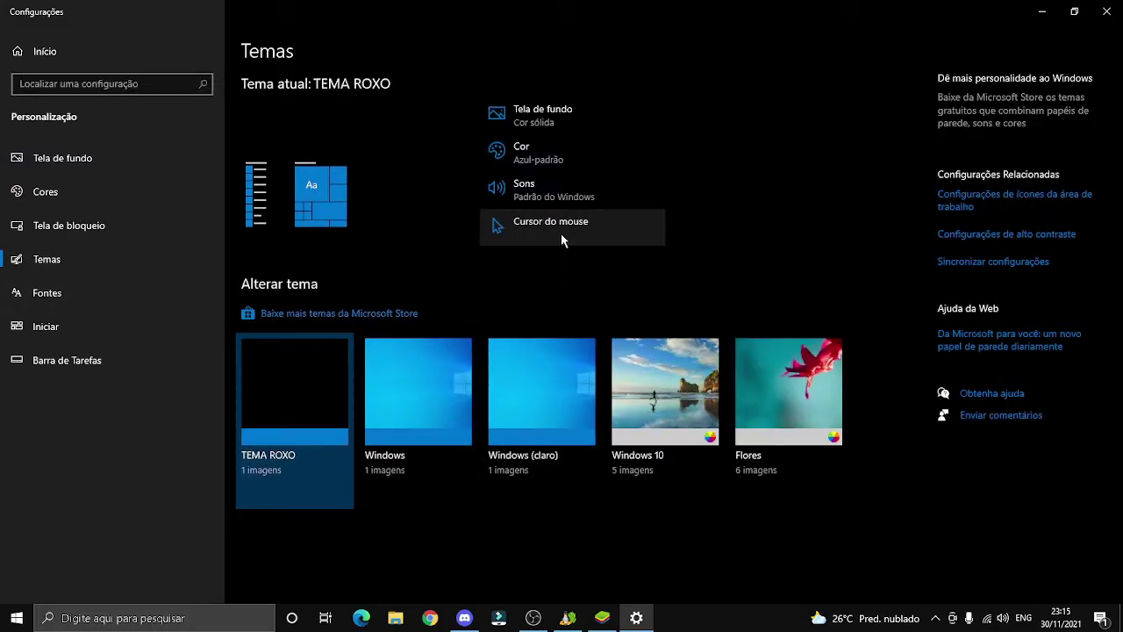
Browse for a replacement Normal Select pointer in the desktop's SENSI folder, inside PACK CURSOR ZAP 075.
left_click(277, 296)
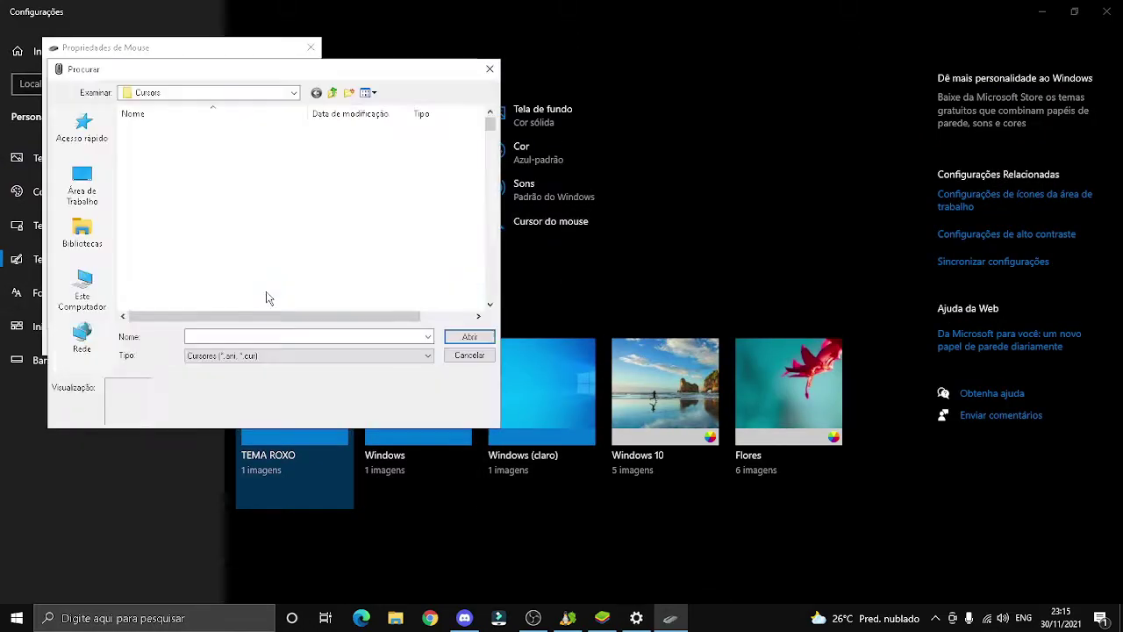
left_click(82, 186)
left_click(342, 234)
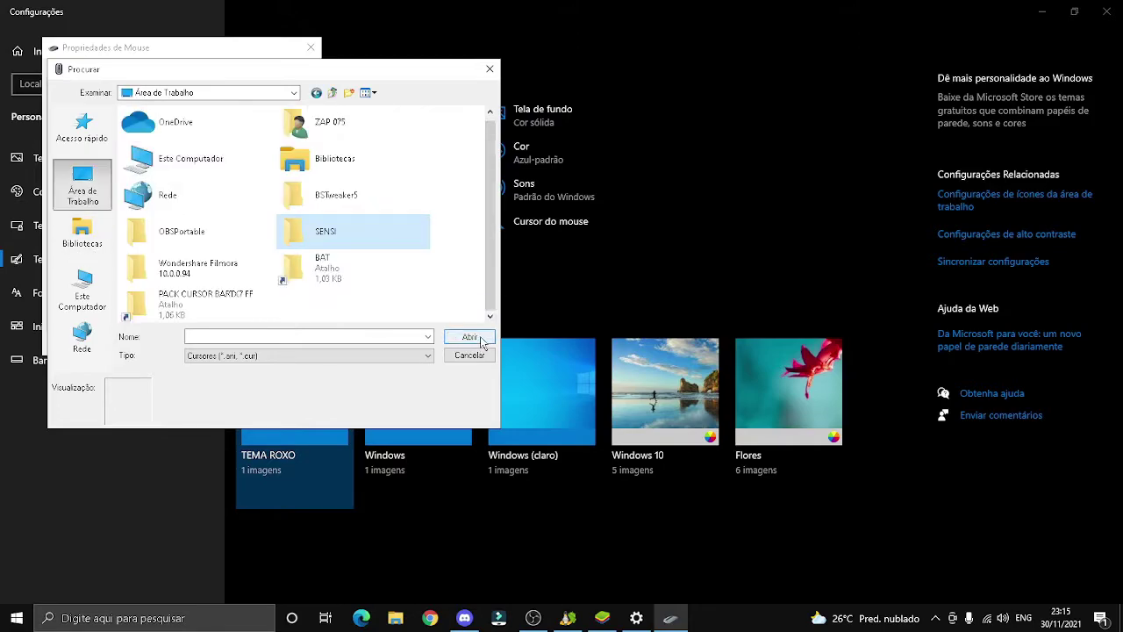
left_click(478, 338)
left_click(199, 158)
left_click(468, 337)
Choose the Neon Vermelho cursor as the Normal Select pointer and apply it.
scroll(263, 263, "down", 3)
scroll(216, 170, "up", 4)
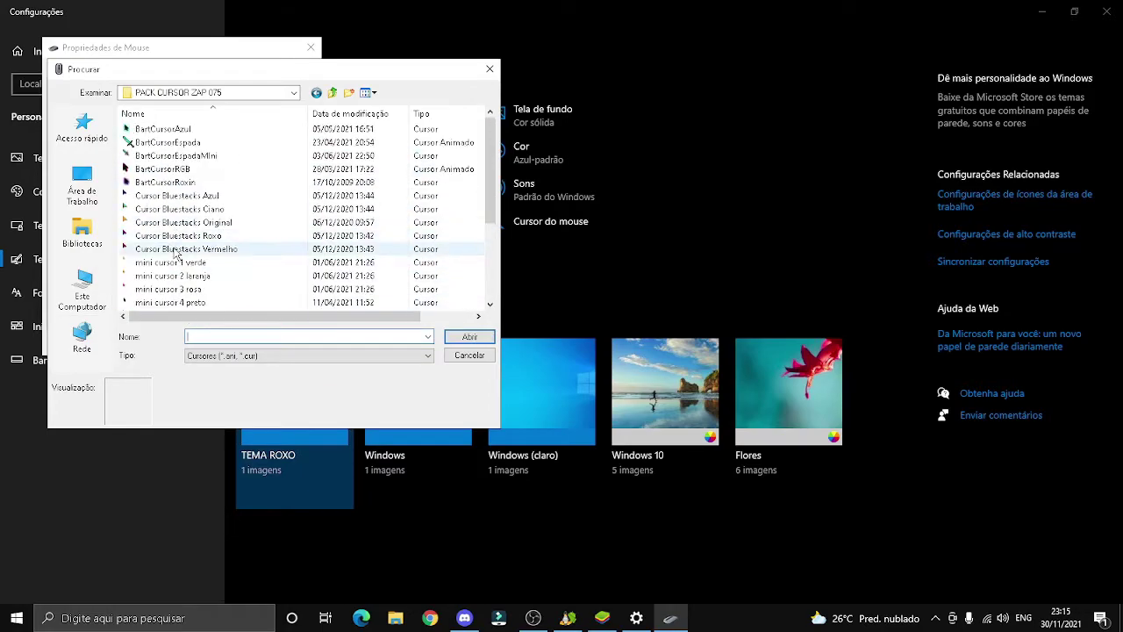
scroll(163, 221, "down", 4)
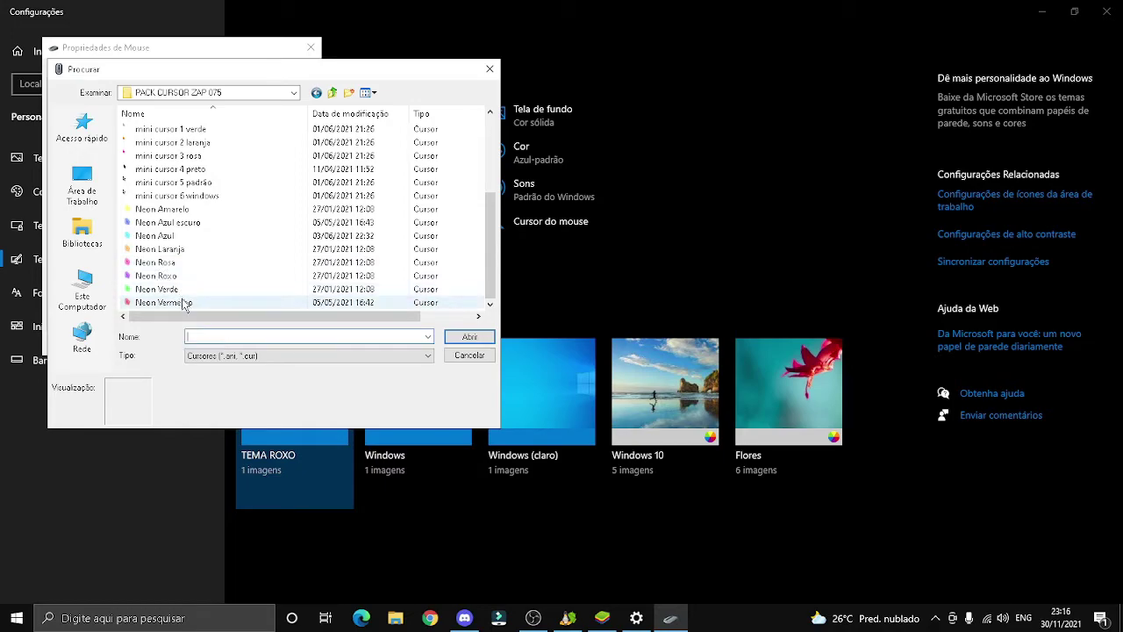
left_click(163, 302)
left_click(470, 337)
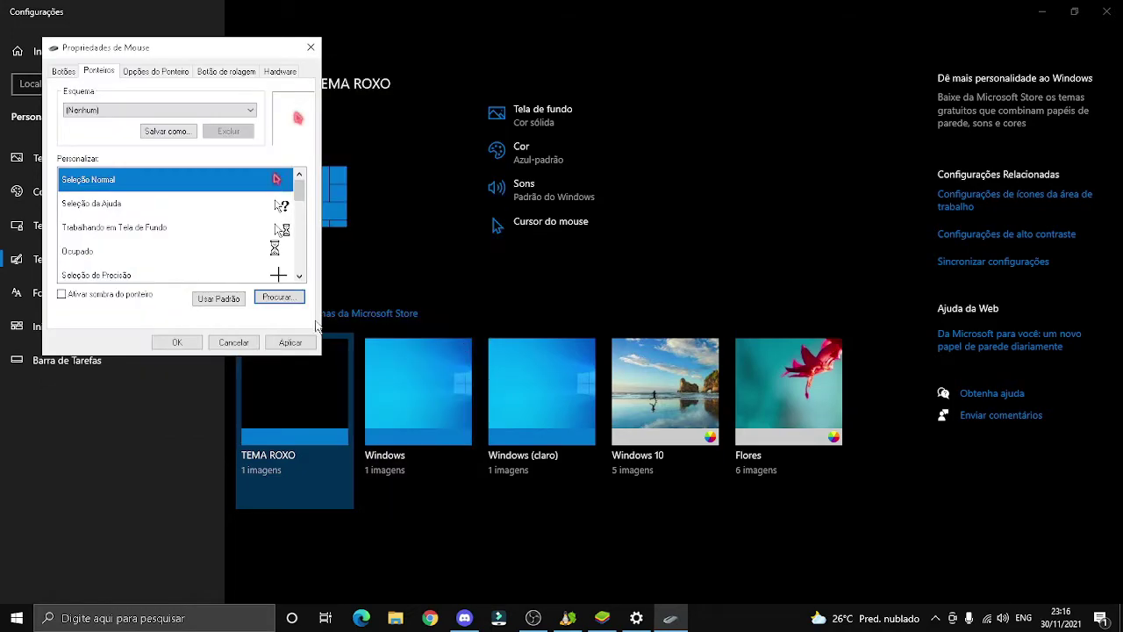
left_click(289, 342)
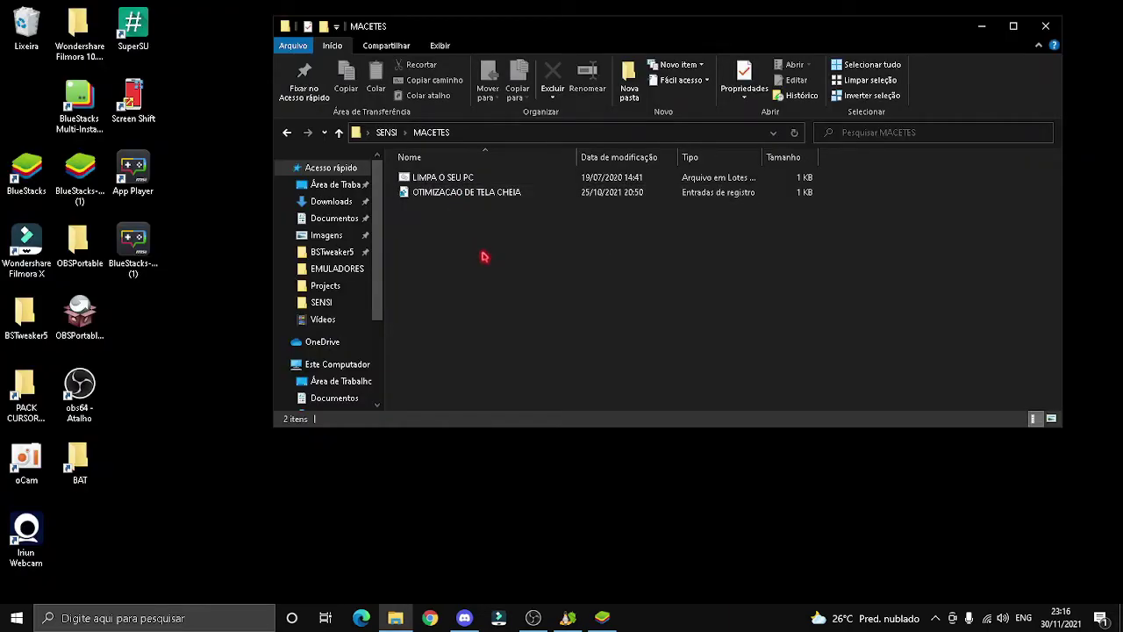
Run the LIMPA O SEU PC batch file from the MACETES folder as administrator.
right_click(467, 181)
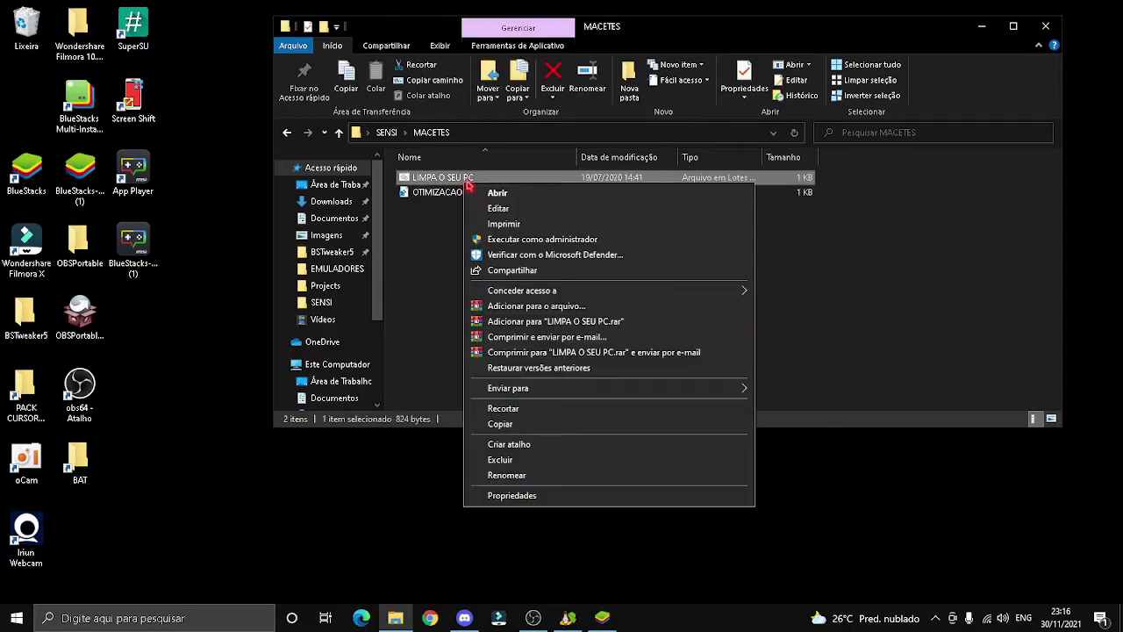
left_click(406, 212)
left_click_drag(434, 259, 432, 186)
left_click(491, 295)
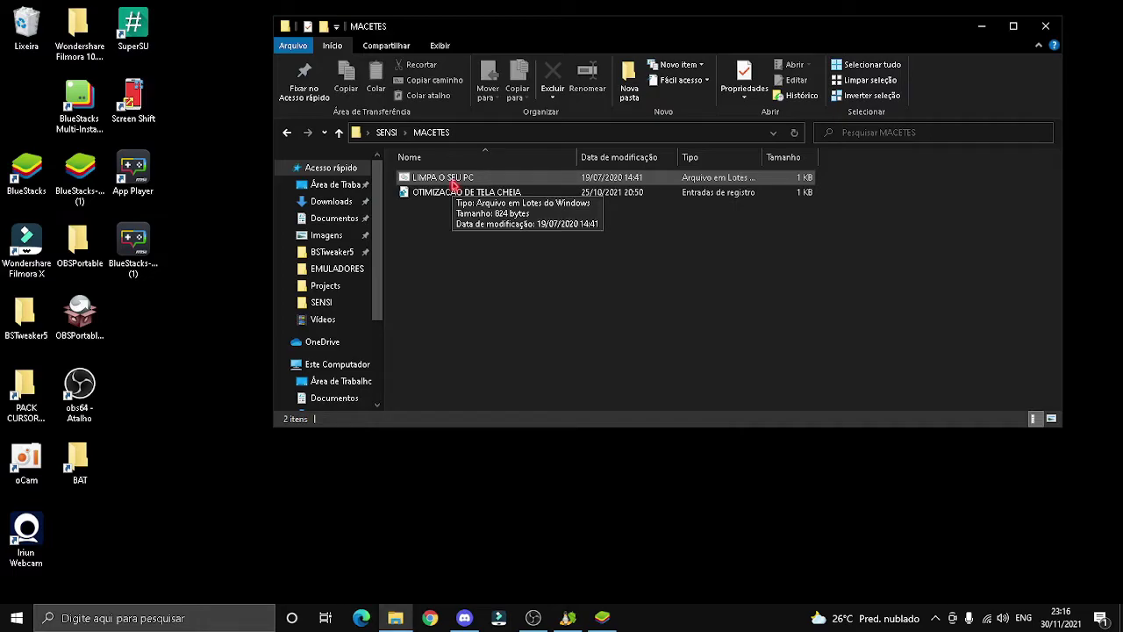
right_click(454, 187)
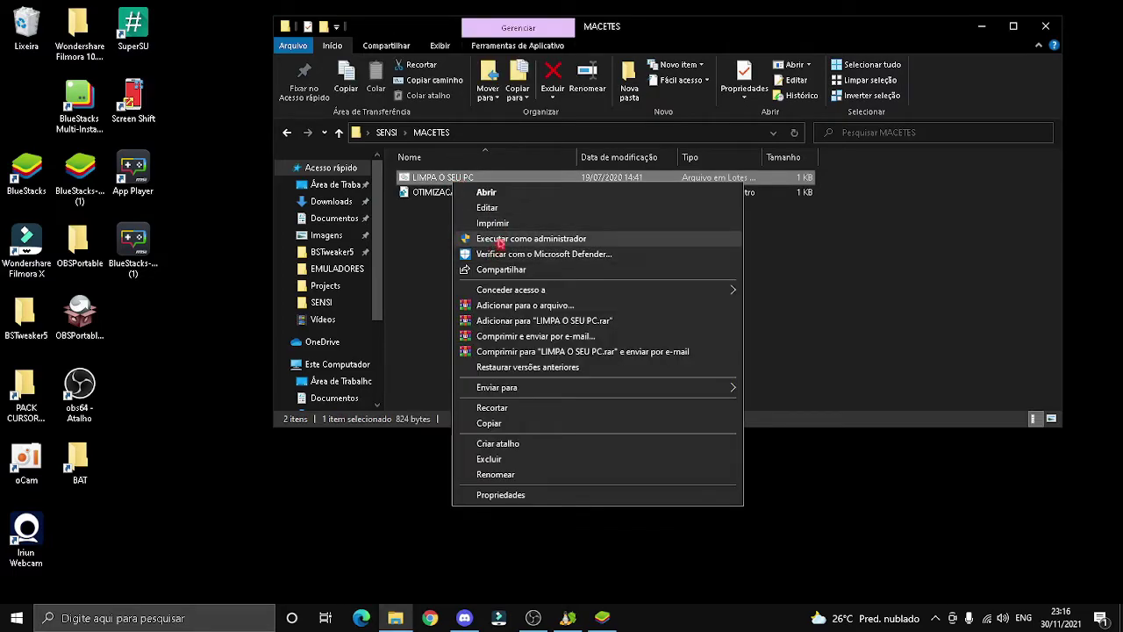
left_click(500, 242)
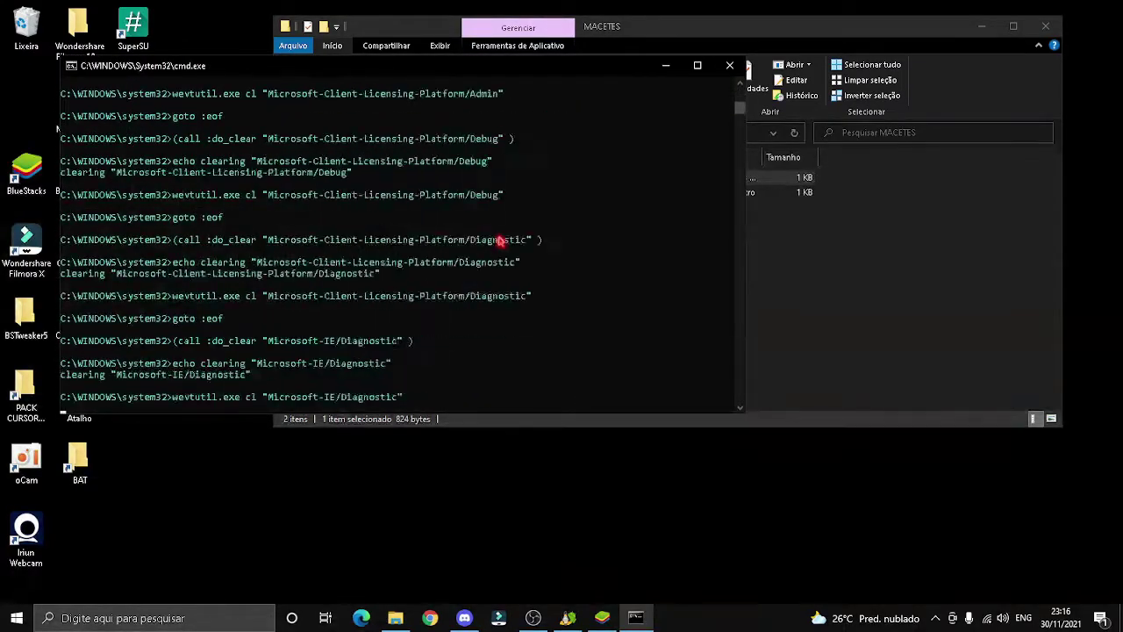
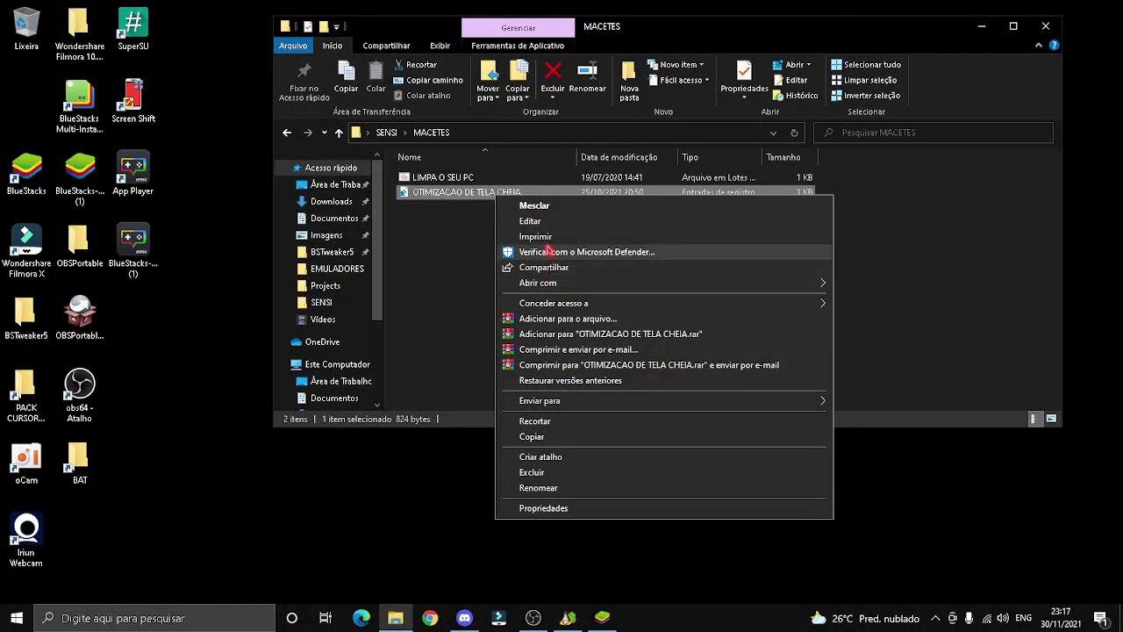
Go back to the main SENSI folder, and open the AJUSTES+CAMPOS text document from its SENSI subfolder.
key("Escape")
key("alt+Up")
right_click(415, 221)
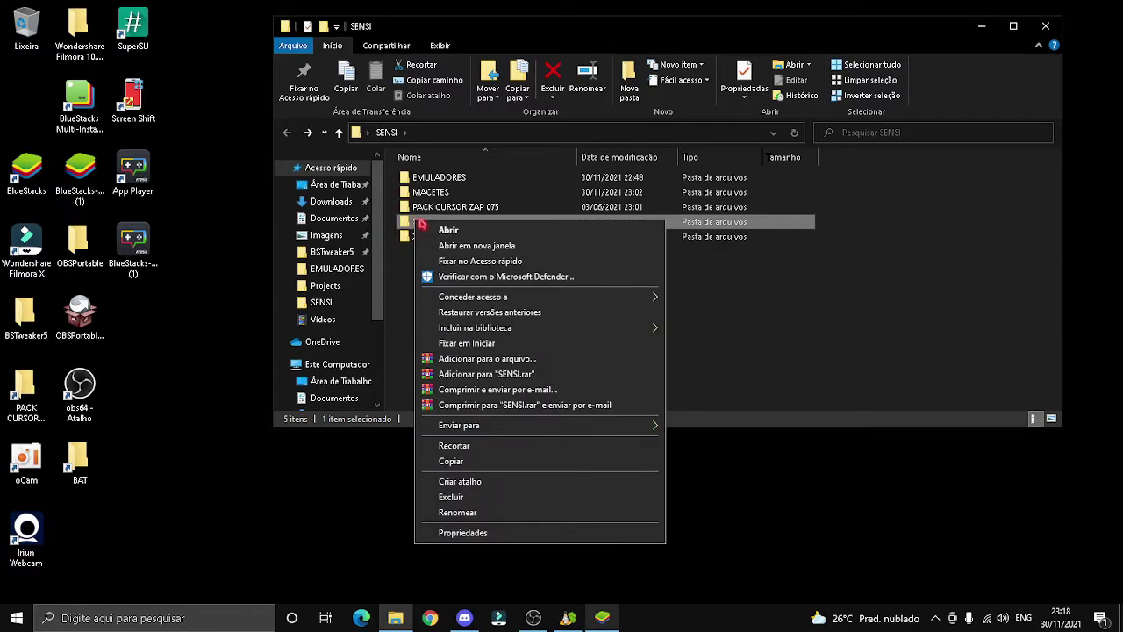
left_click(443, 229)
left_click(454, 181)
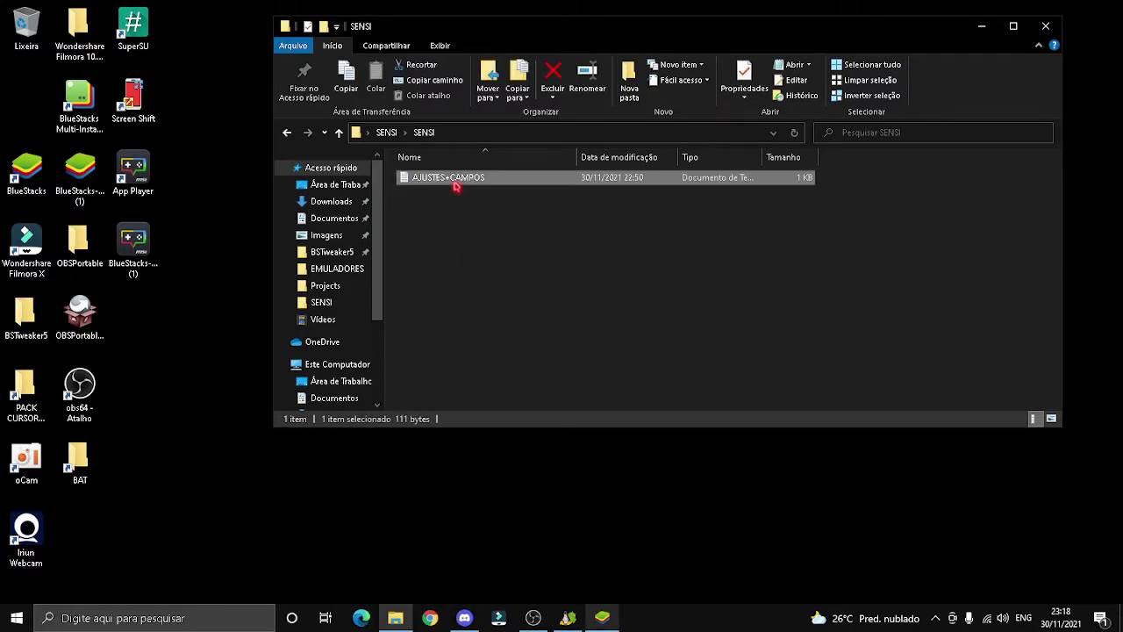
mouse_move(455, 244)
left_mouse_down()
mouse_move(450, 176)
mouse_move(452, 232)
left_mouse_up()
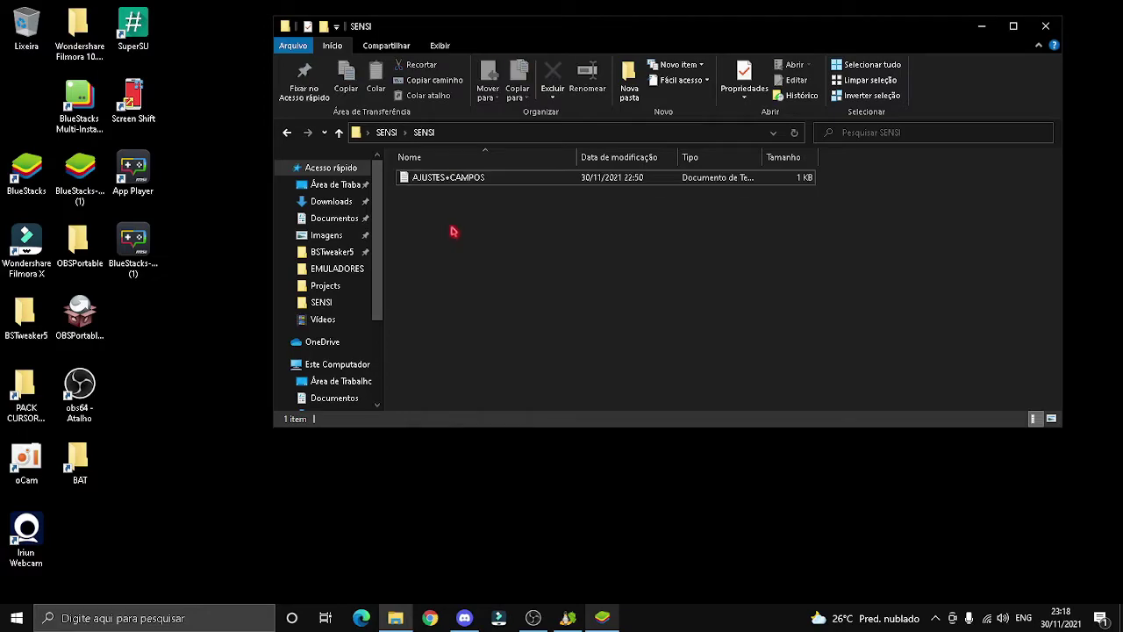
left_click(451, 180)
right_click(452, 180)
left_click(463, 190)
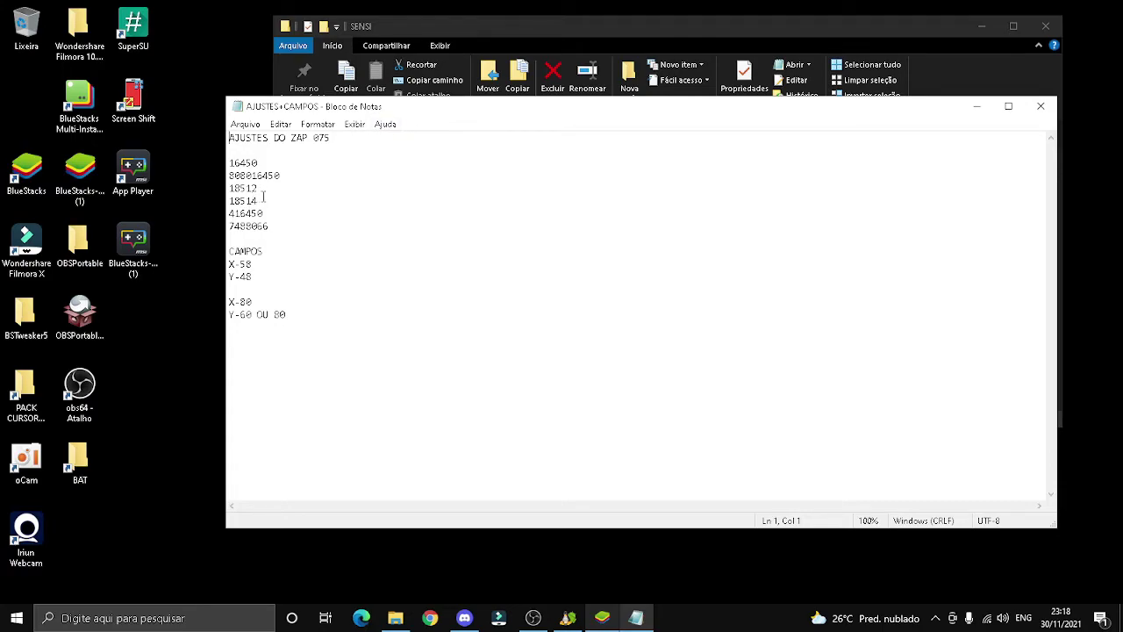
Review the adjustment codes and the X and Y field values in the AJUSTES+CAMPOS document, and close it.
left_click_drag(259, 186, 228, 188)
left_click(310, 206)
left_click_drag(230, 224, 269, 226)
left_click(308, 234)
left_click_drag(270, 226, 230, 227)
left_click(358, 226)
left_click(289, 314)
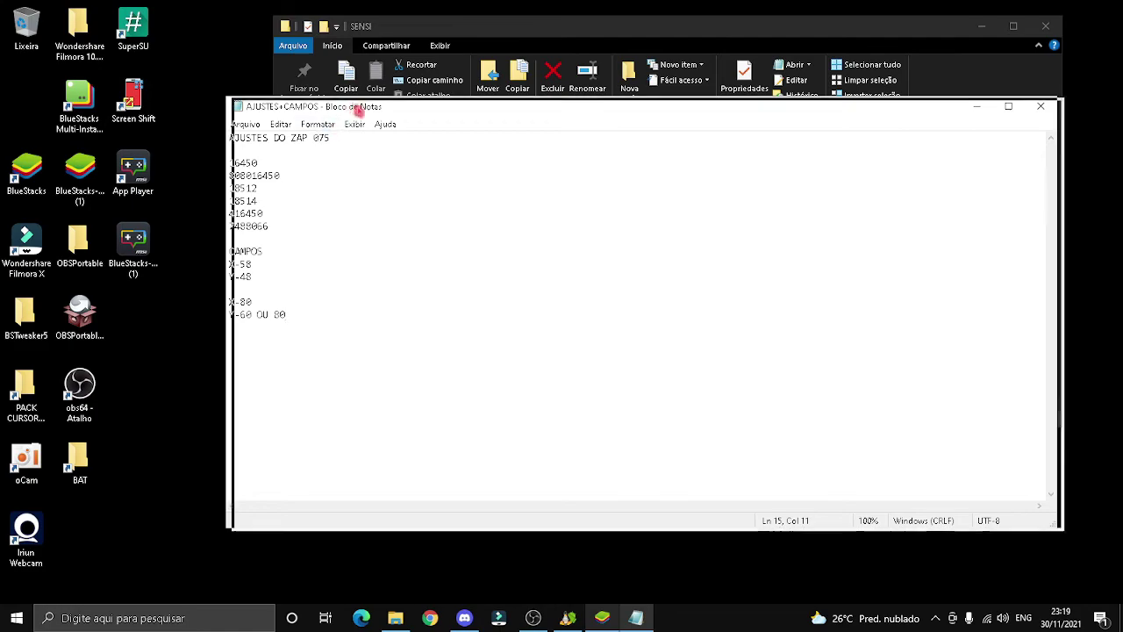
key("alt+F4")
Close the main SENSI folder window to return to the desktop.
left_click_drag(477, 318, 469, 166)
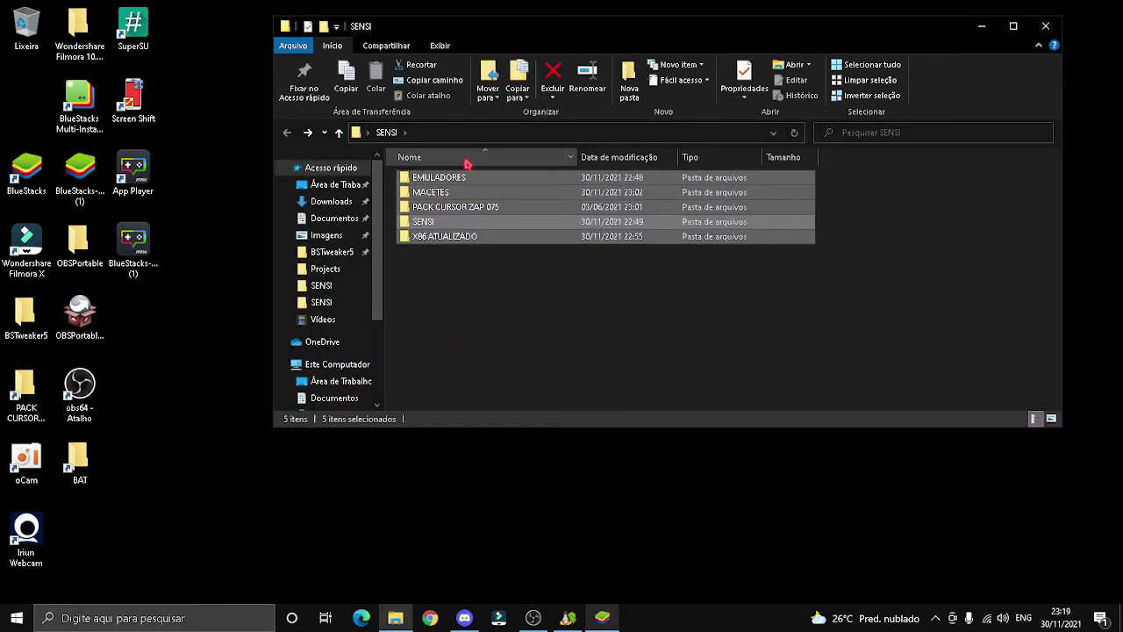
left_click_drag(465, 301, 488, 321)
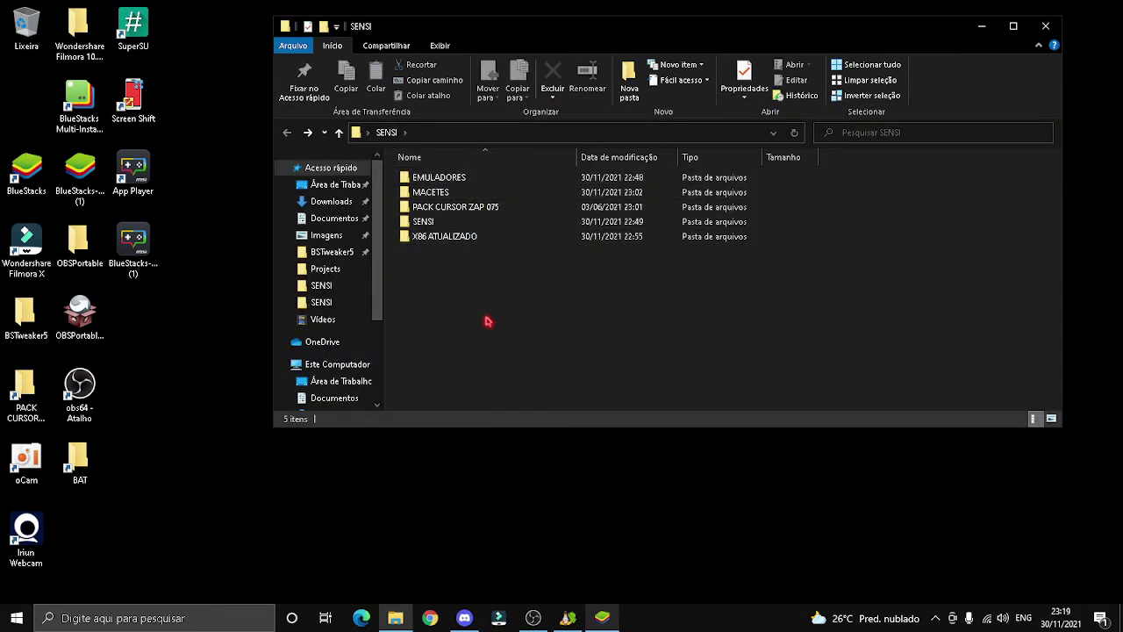
left_click(1046, 26)
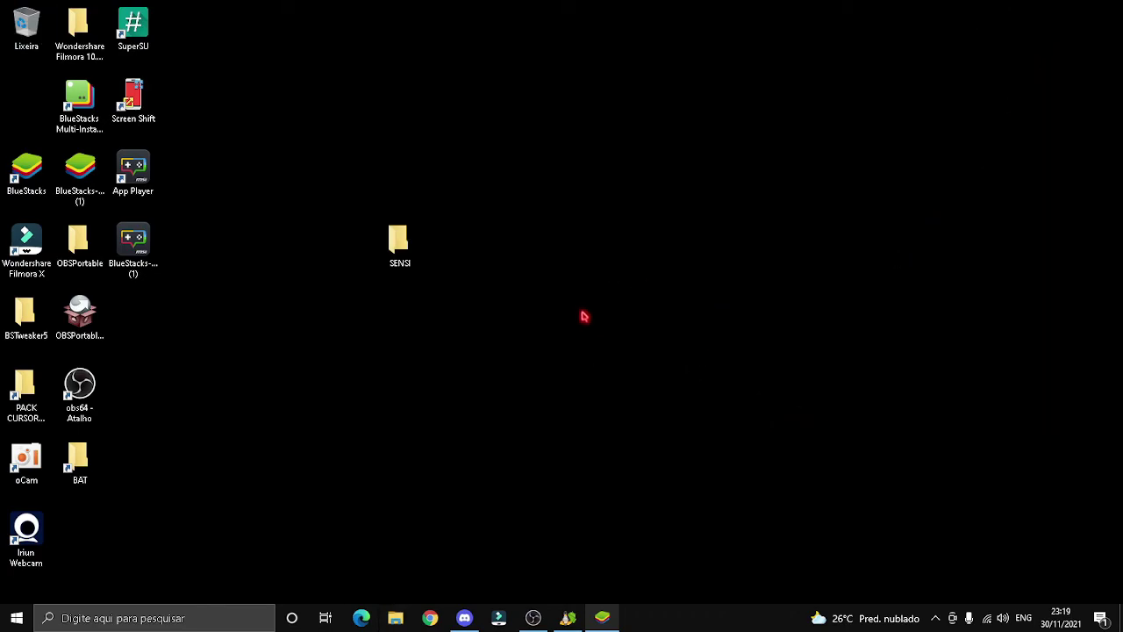
right_click(564, 169)
left_click(585, 209)
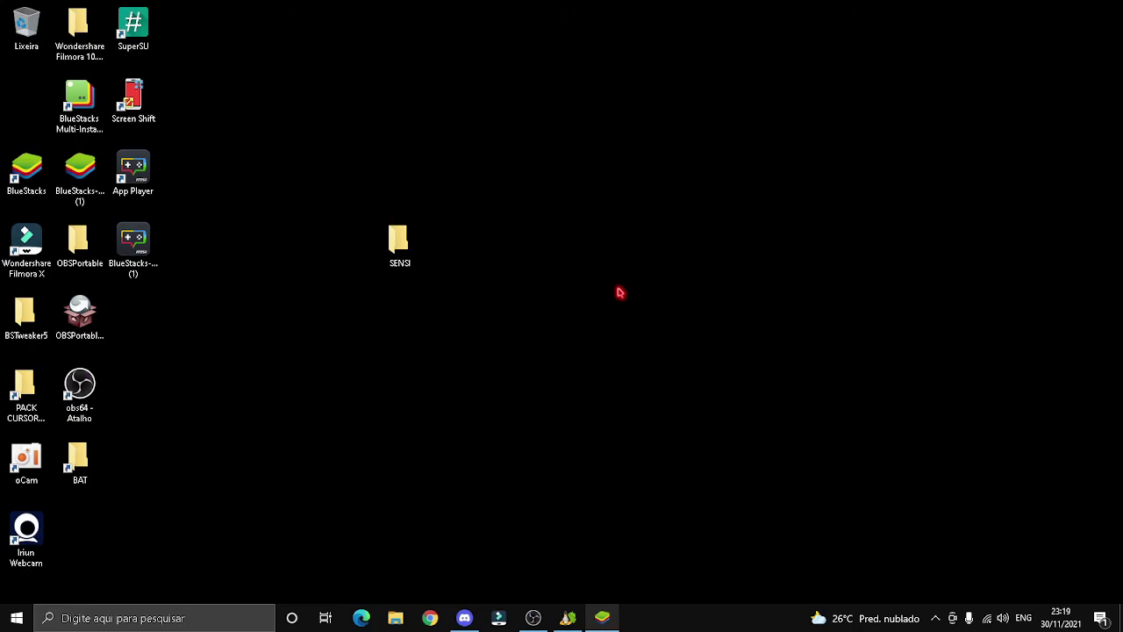